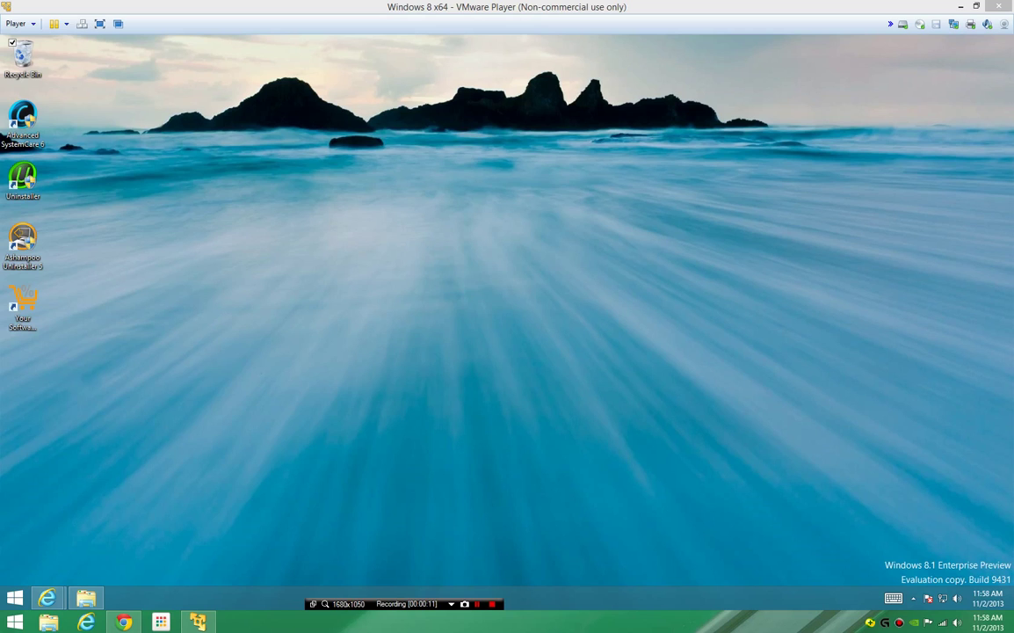
Launch Ashampoo UnInstaller 5 with administrator permission, continuing in trial mode and declining the Movie Studio recommendation.
double_click(22, 239)
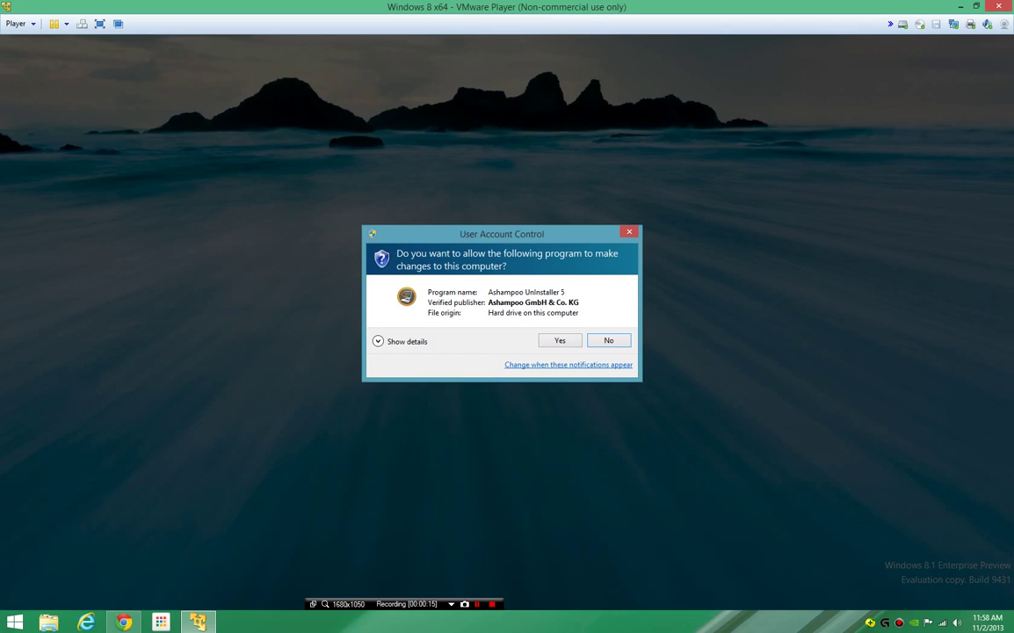
click(559, 340)
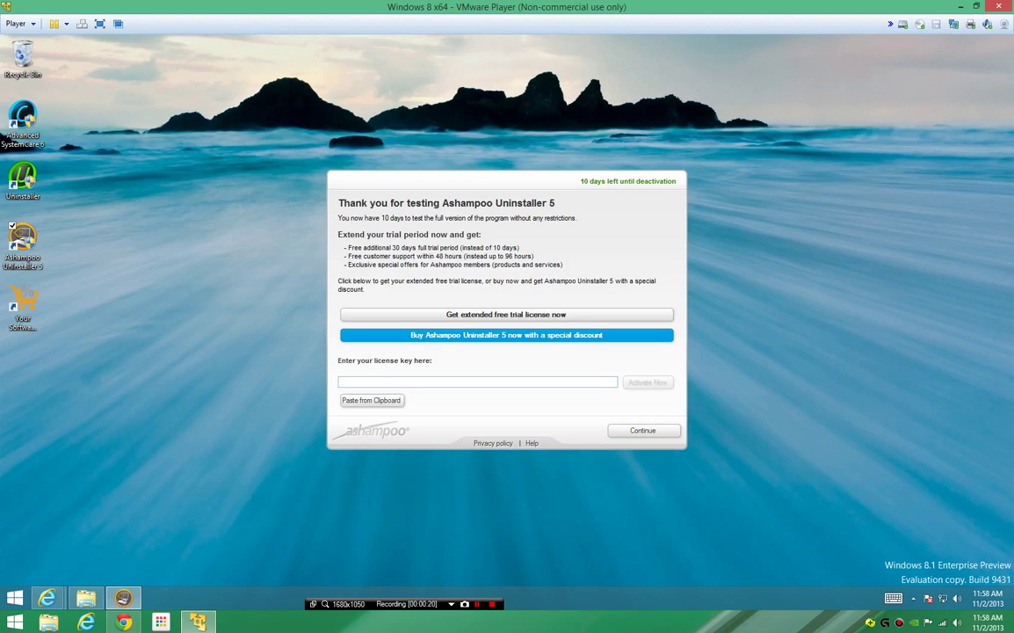
click(643, 432)
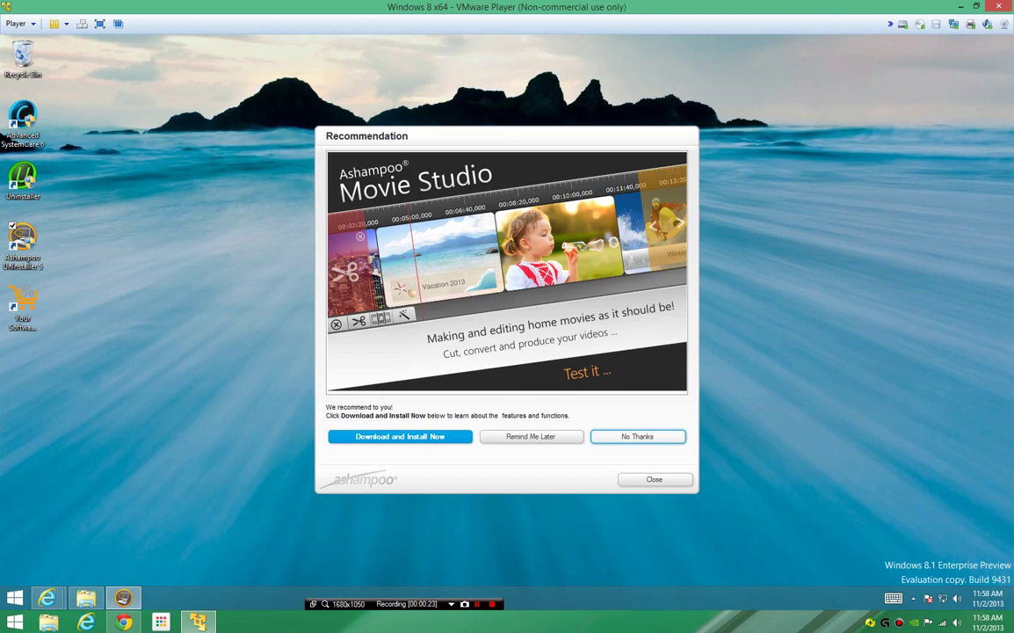
click(638, 436)
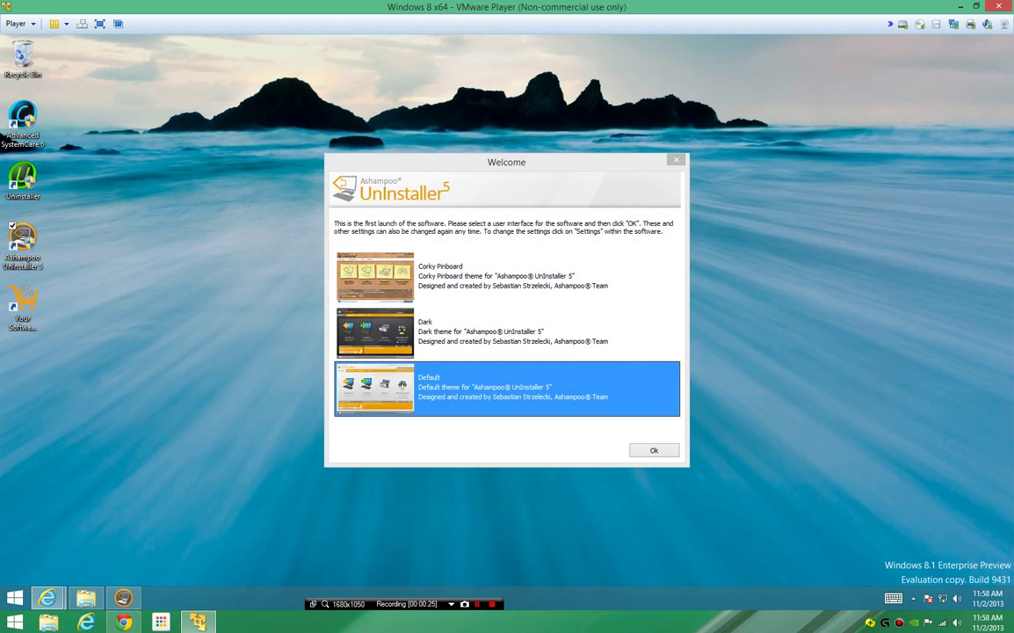
Apply the Dark theme for the first launch and turn on automatic monitoring of new installations.
click(506, 333)
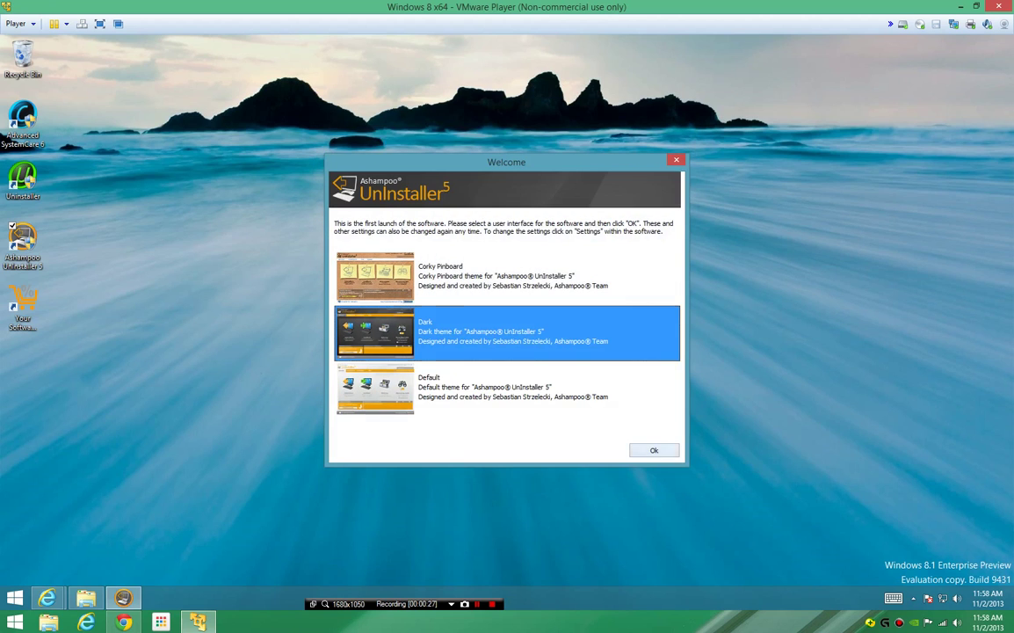
key(Return)
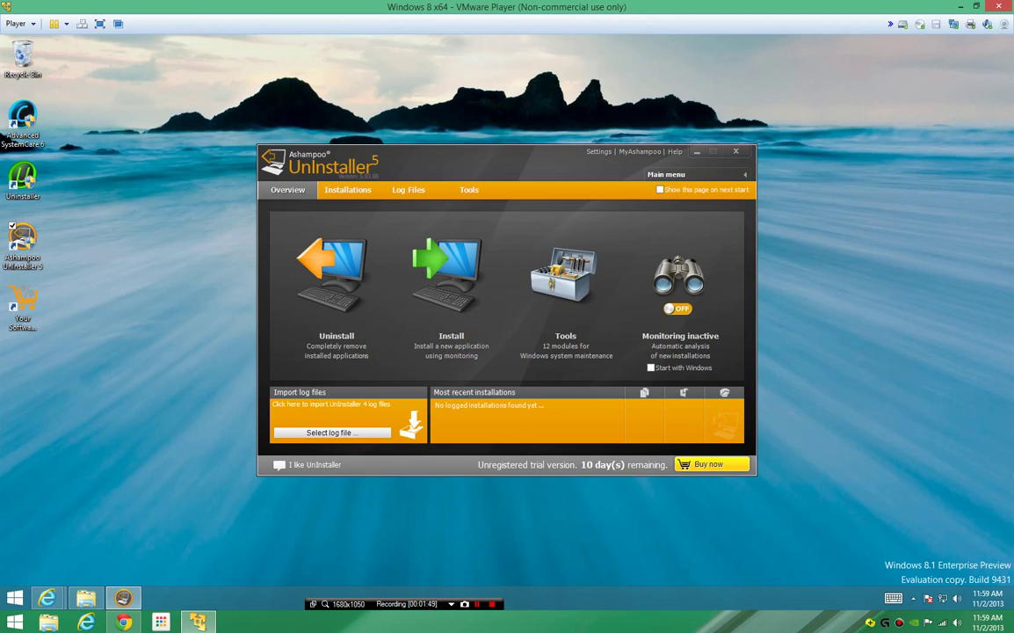
click(678, 308)
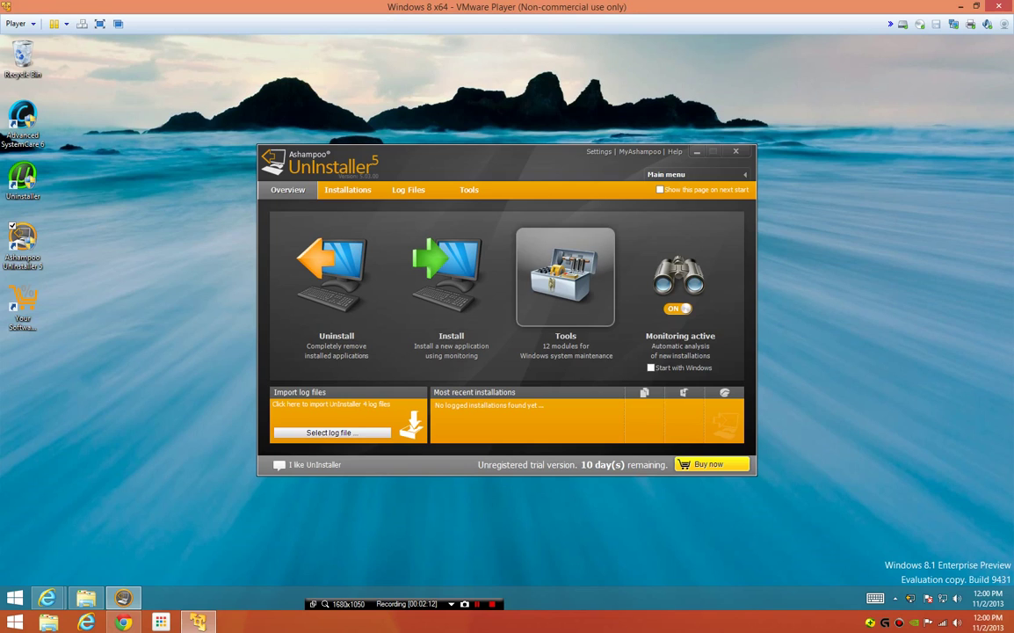
Look through the maintenance tool categories, including Administration, File Tools, General and Windows-Tools.
click(565, 281)
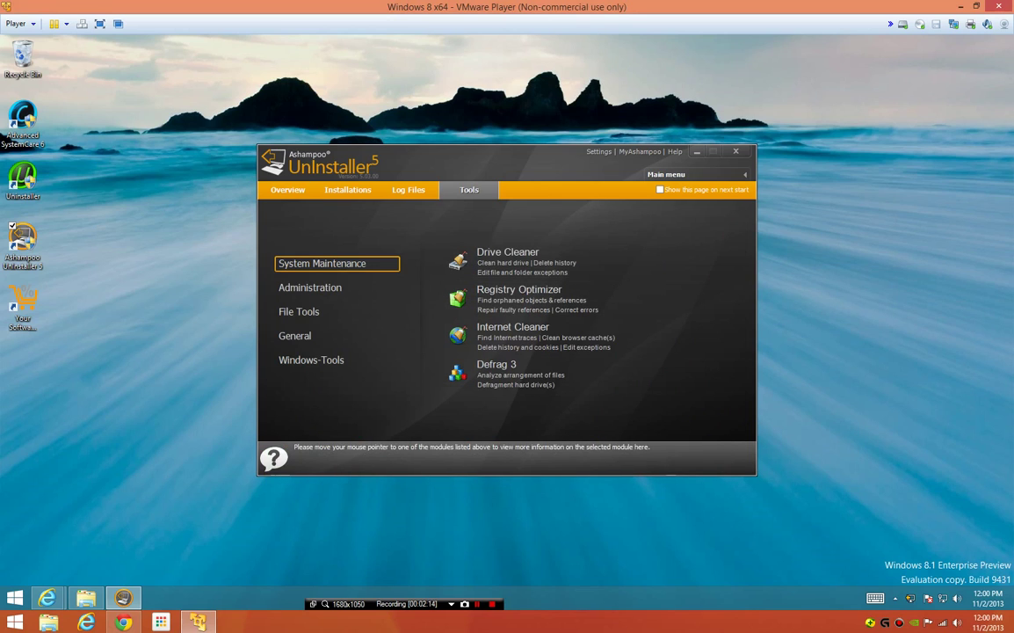
click(311, 287)
click(301, 312)
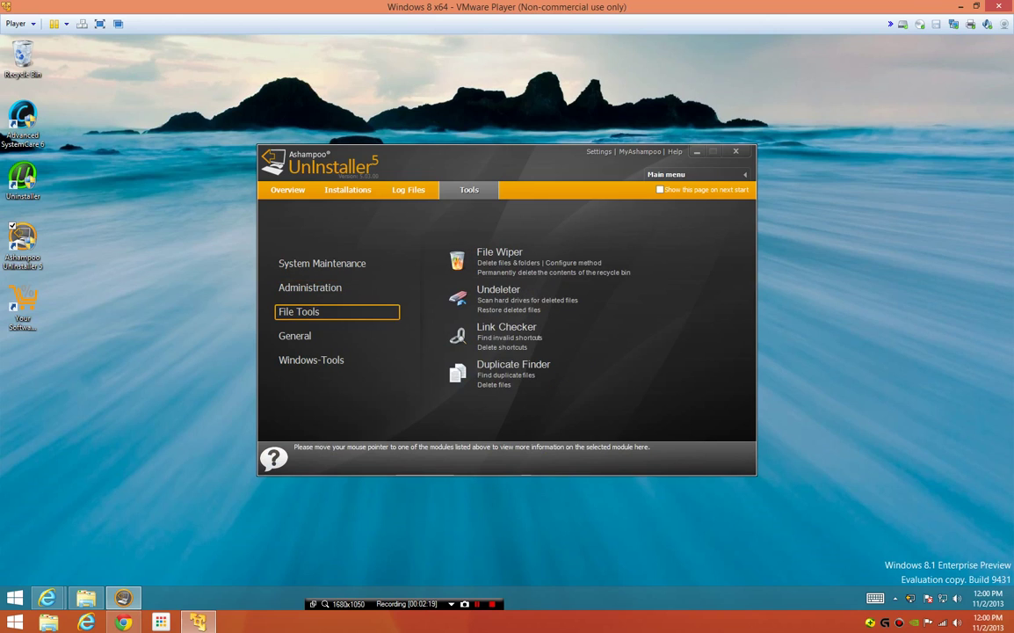
click(296, 336)
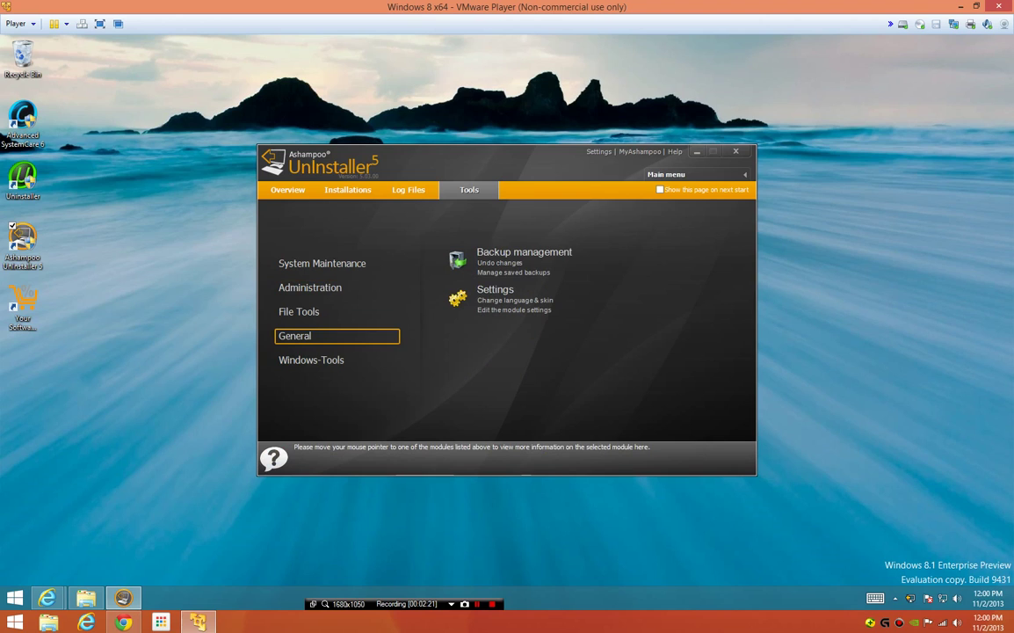
click(312, 360)
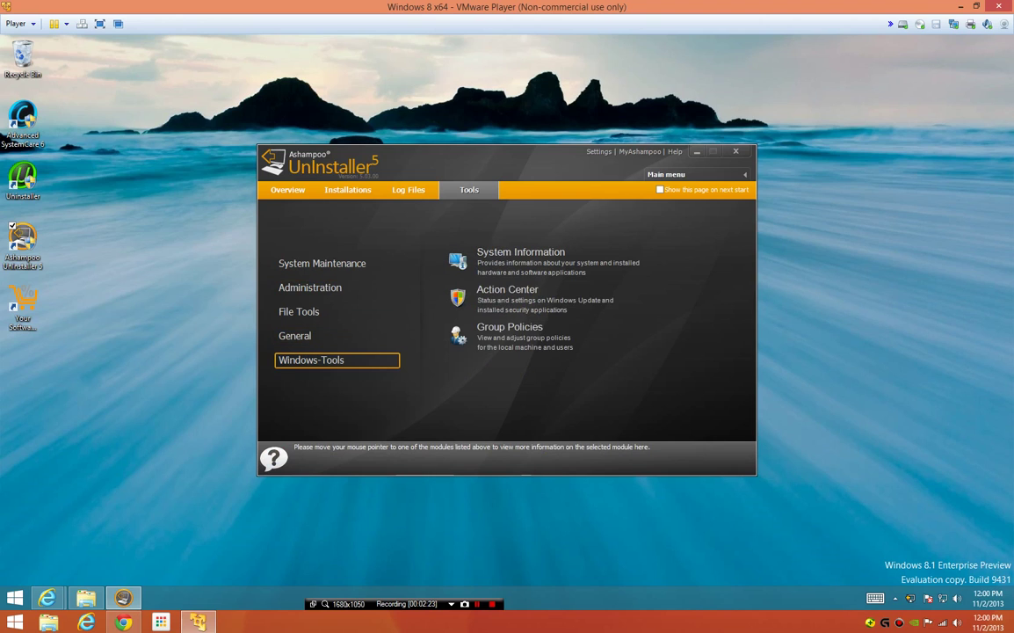
click(296, 335)
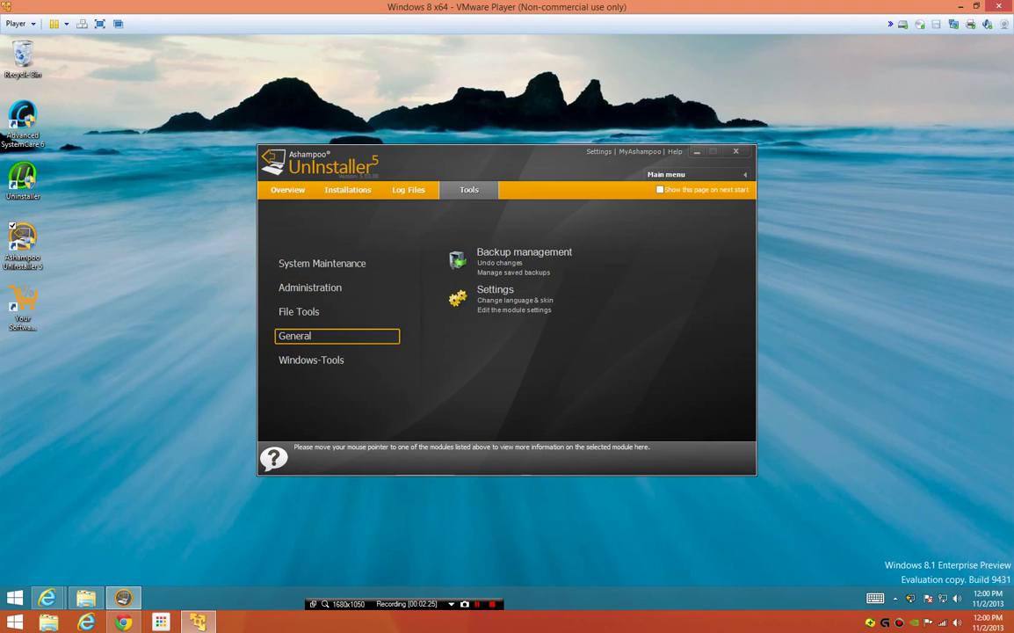
click(299, 312)
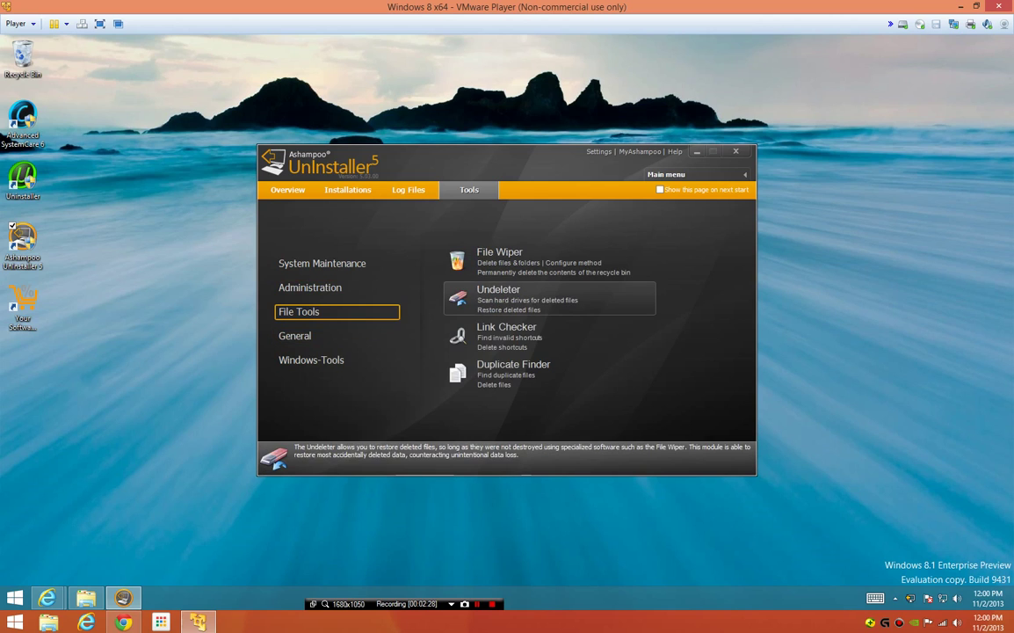
Examine the shortcuts listed by the Link Checker, and look over the Administration and System Maintenance modules.
click(508, 332)
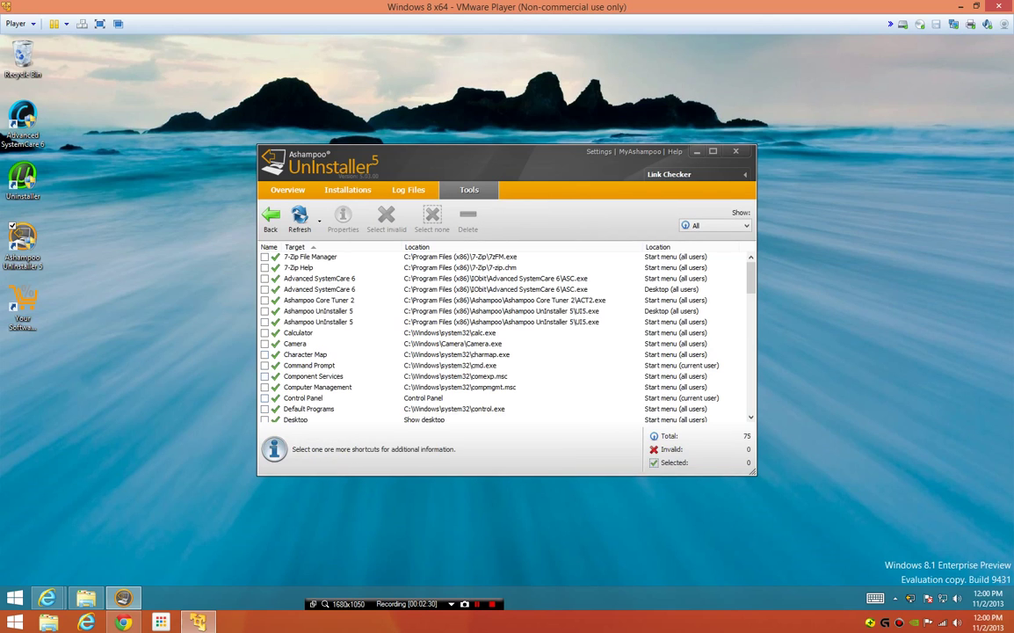
drag(751, 279, 751, 399)
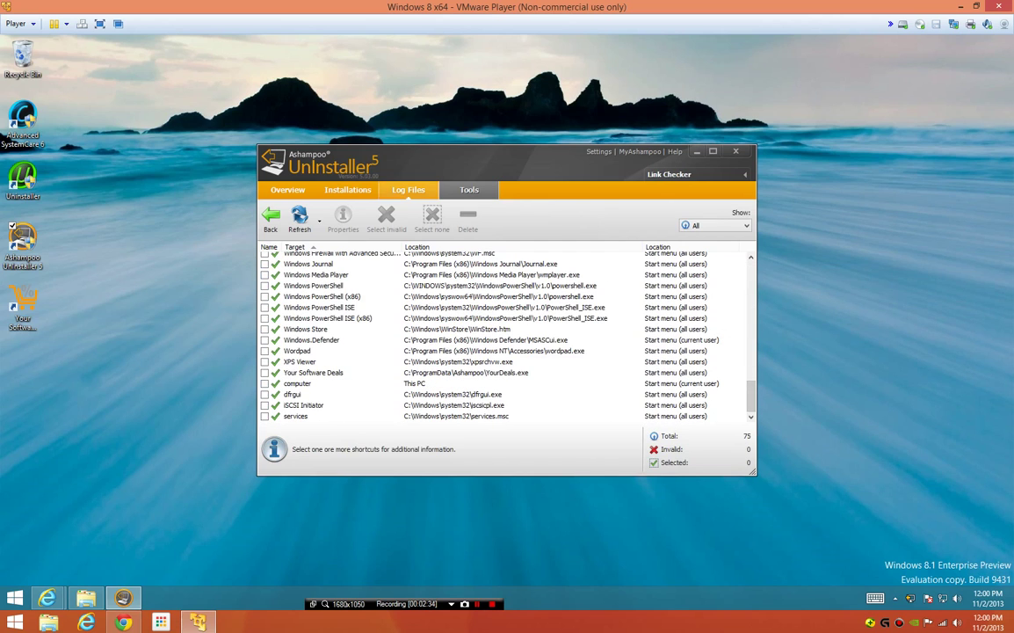
click(470, 190)
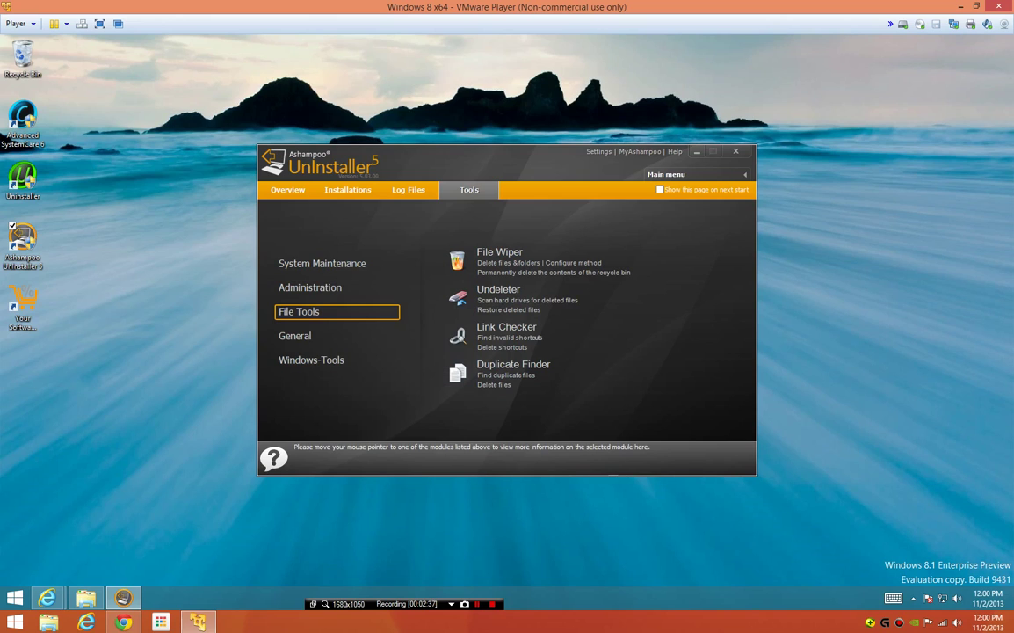
click(311, 287)
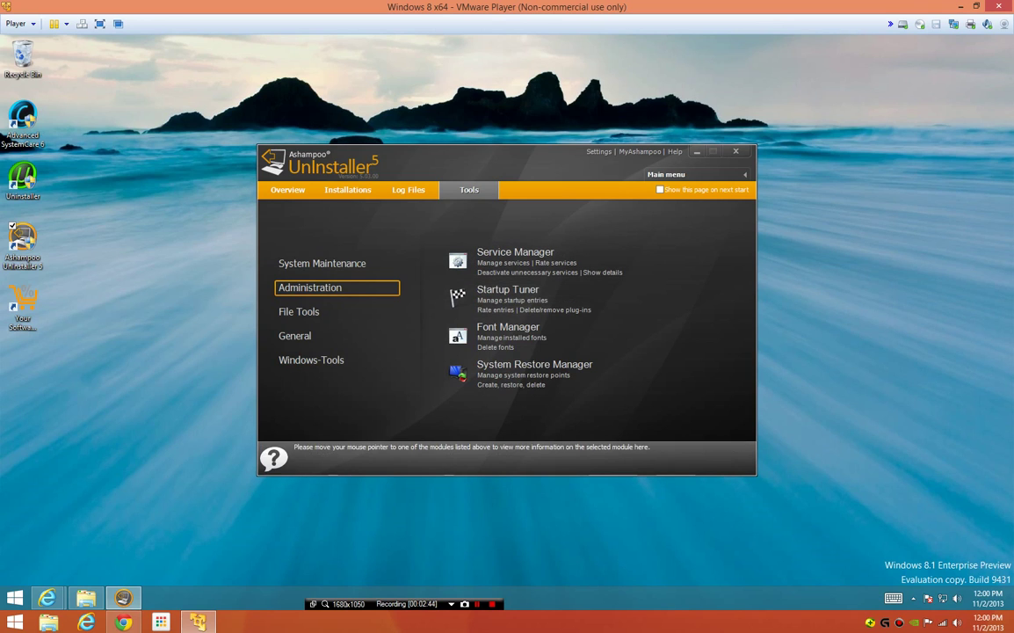
click(323, 263)
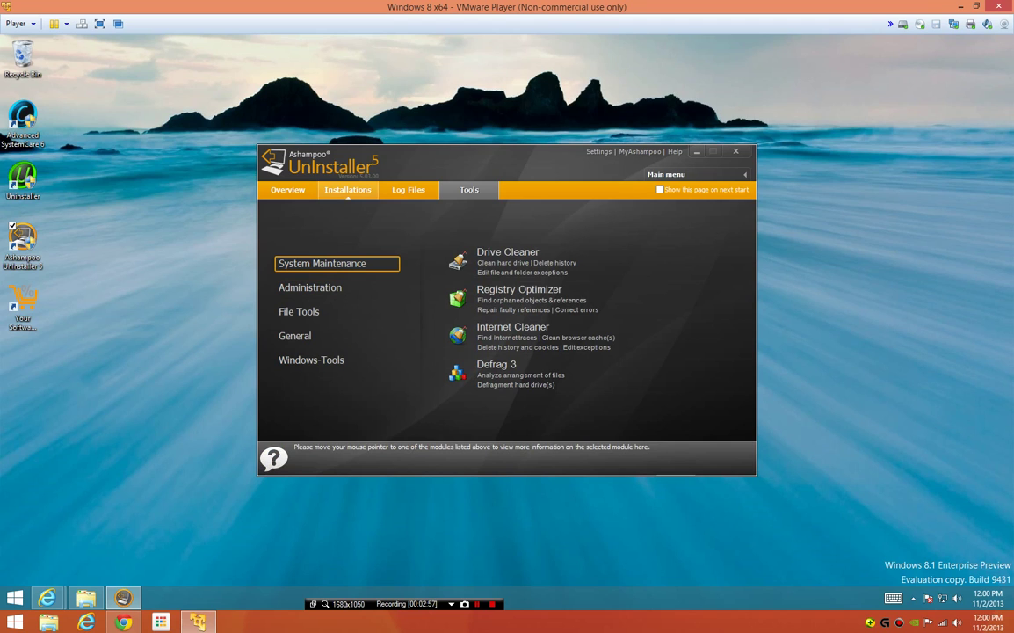
Open the list of installed applications for uninstalling from the overview, paging through the uninstallation tutorial.
click(288, 190)
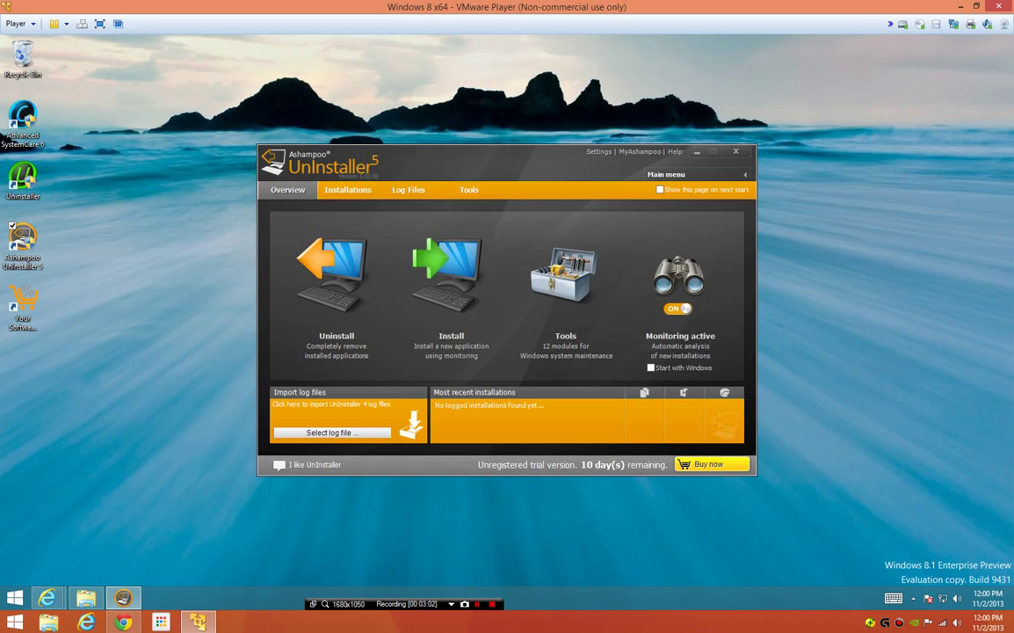
click(335, 277)
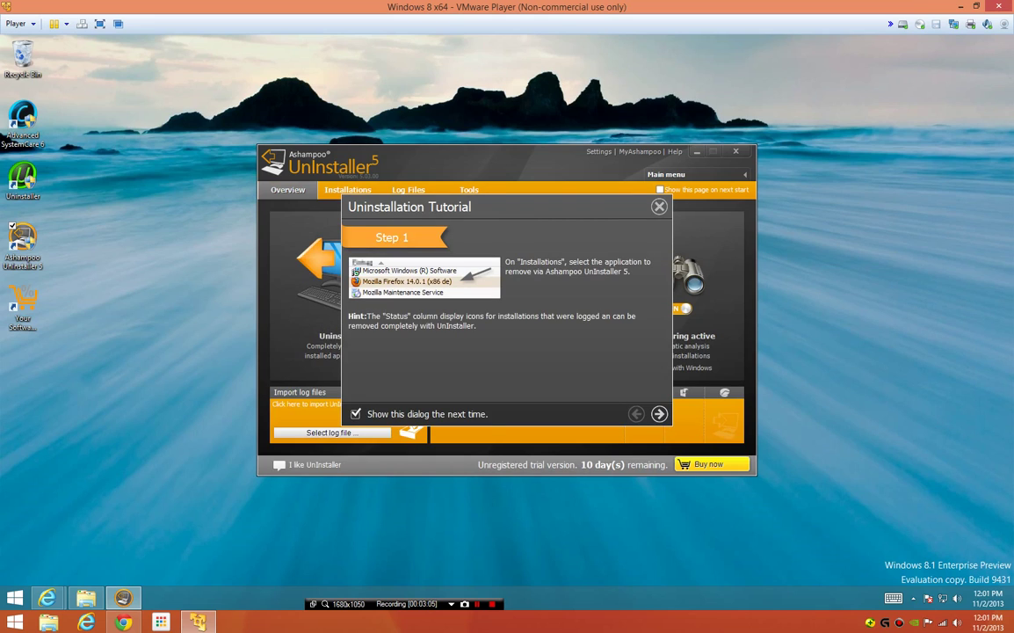
click(659, 413)
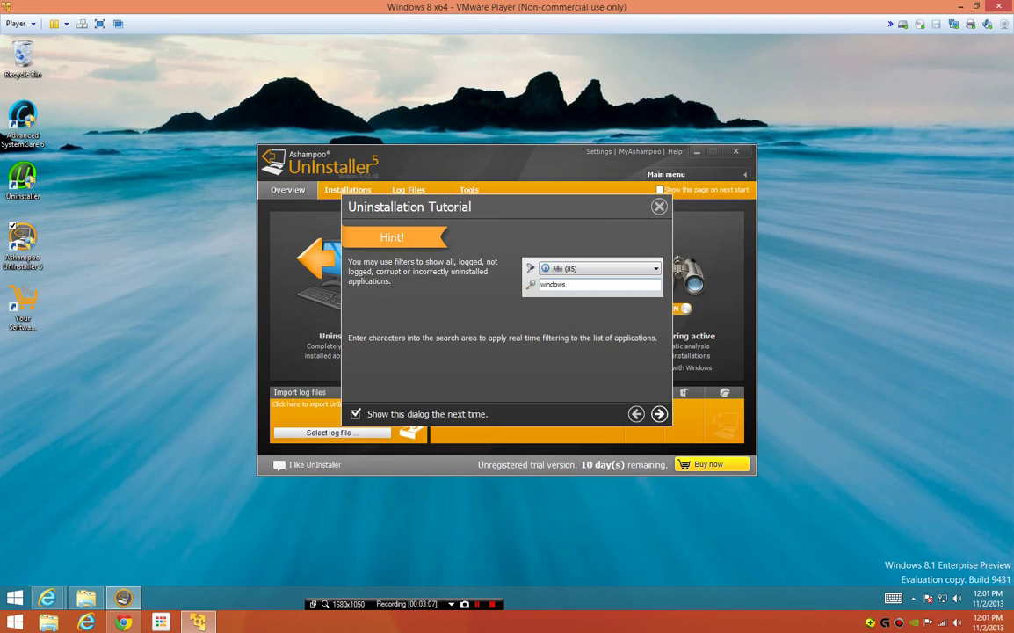
click(659, 414)
click(659, 414)
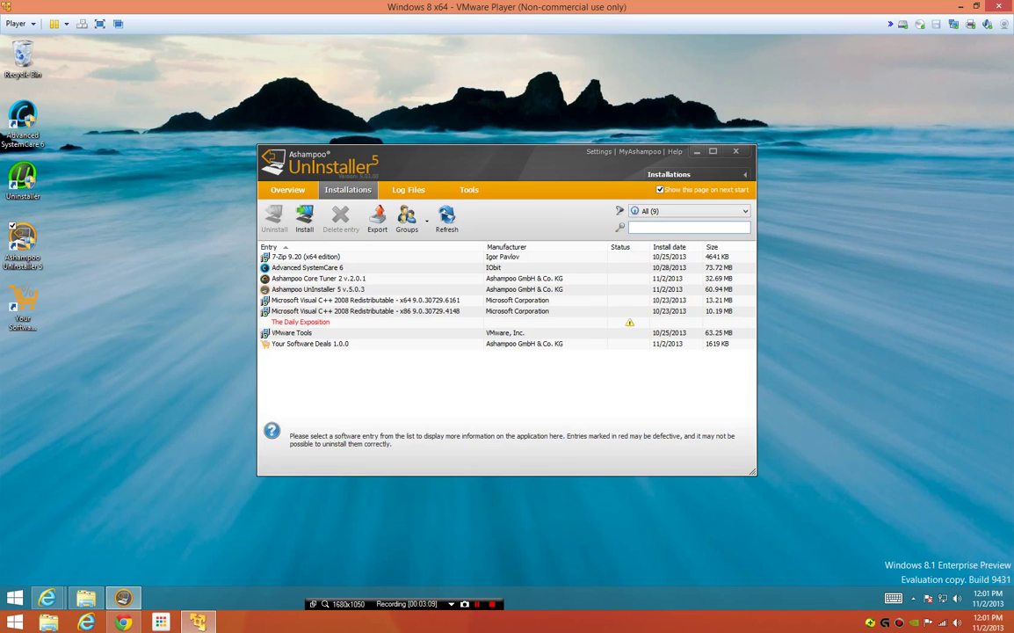
Try to uninstall the red-marked software entry The Daily Exposition, declining the deletion of its entry.
click(301, 322)
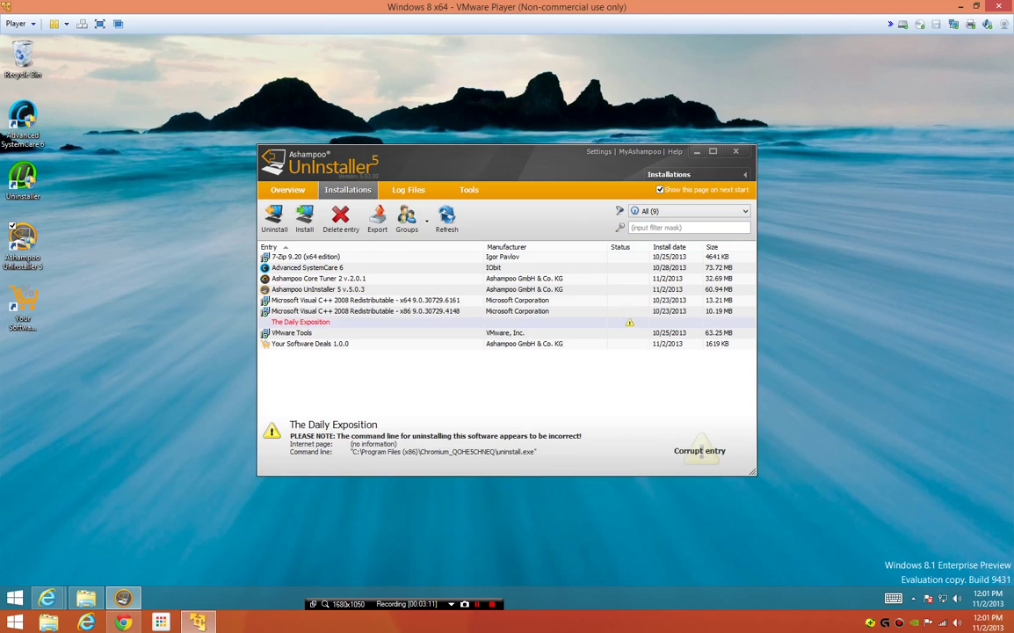
click(340, 218)
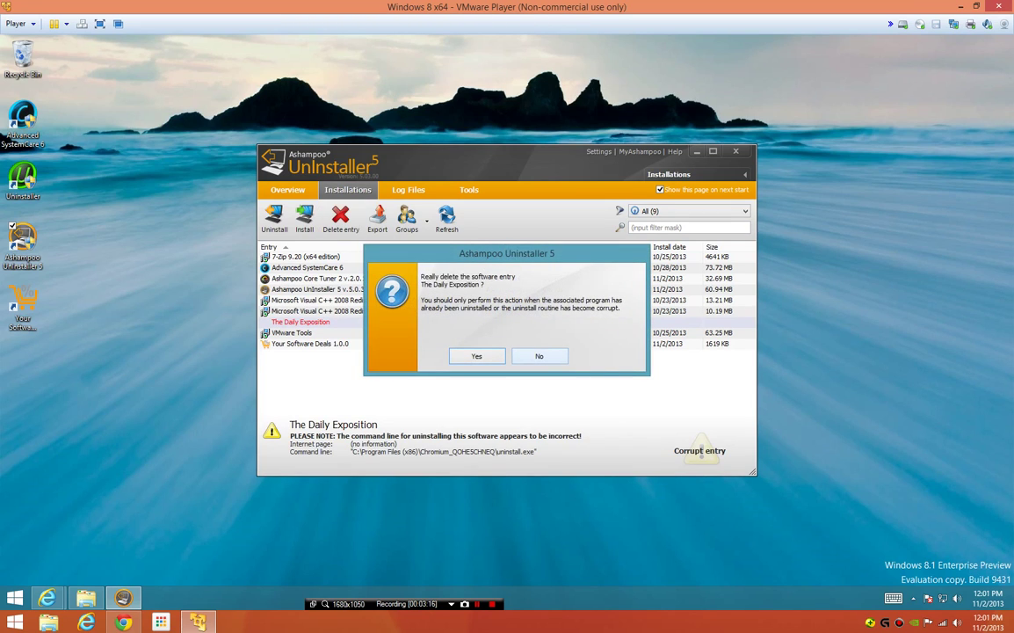
click(539, 356)
click(274, 219)
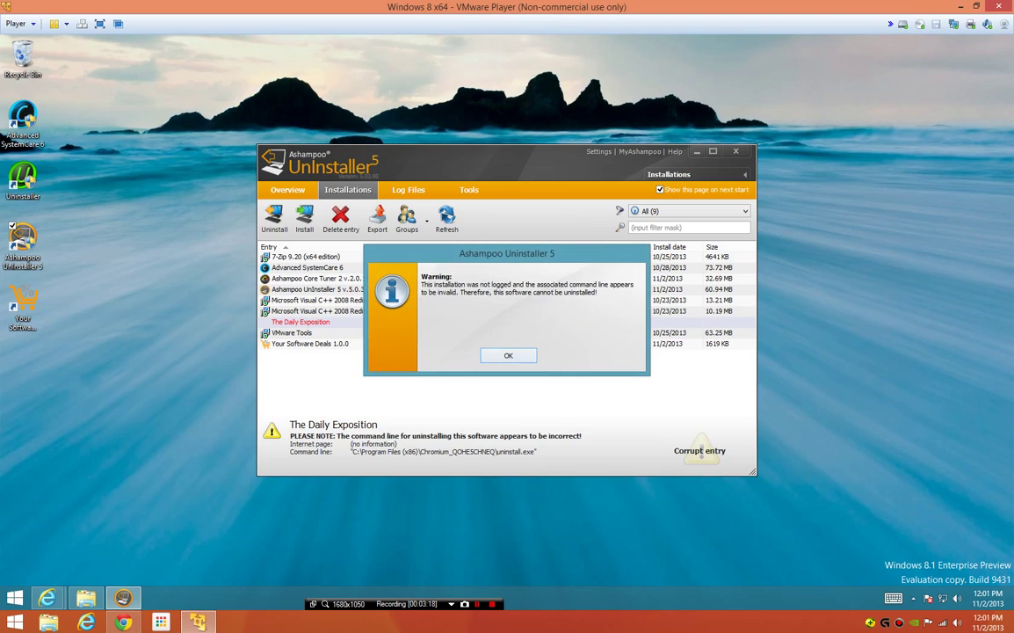
click(508, 356)
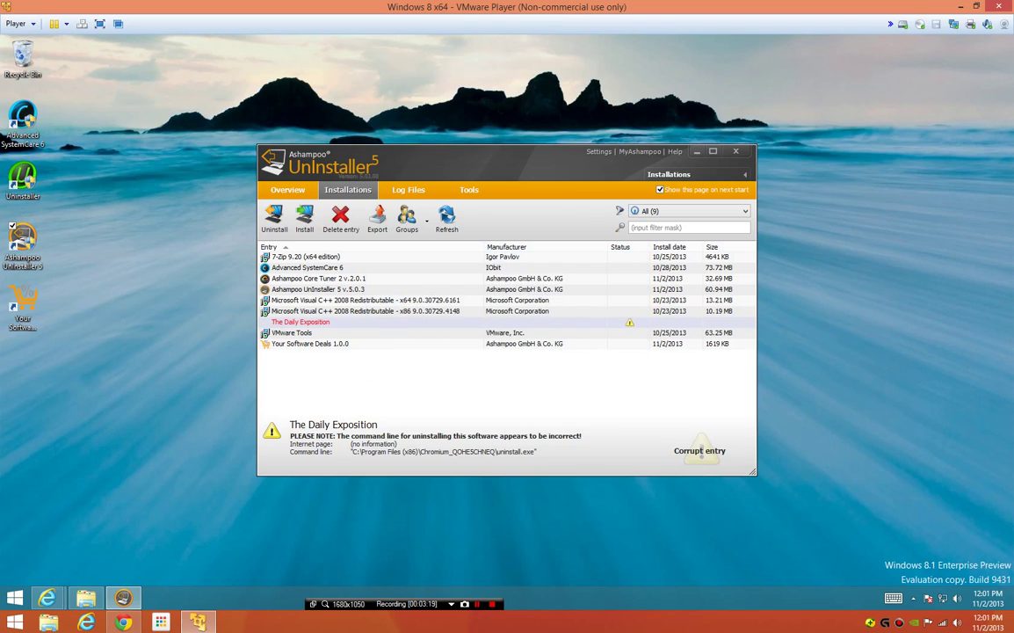
Delete the software entry The Daily Exposition from the installations list.
right_click(308, 325)
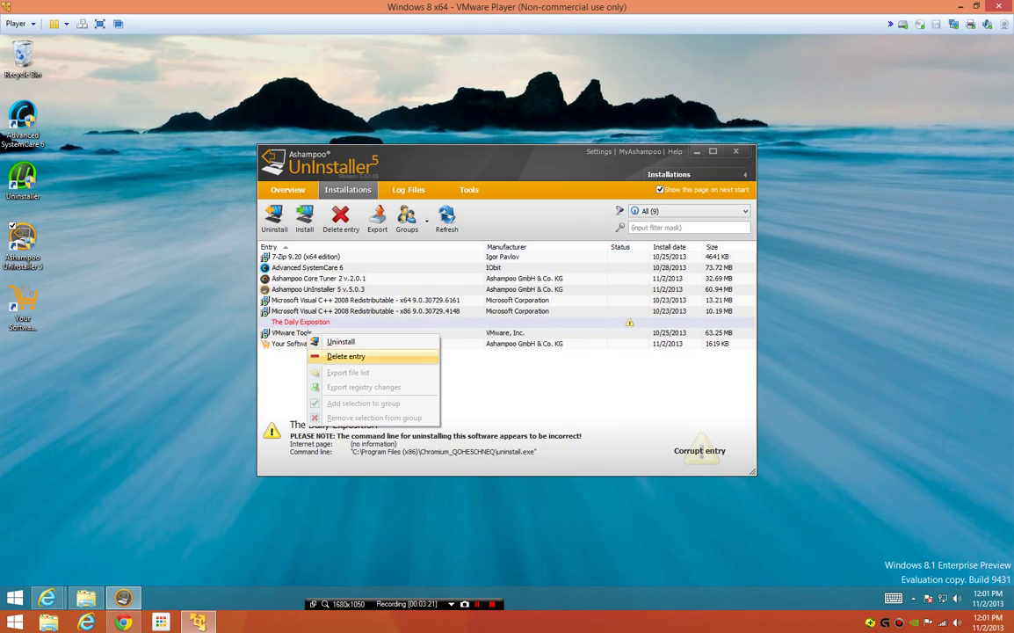
click(346, 356)
click(477, 355)
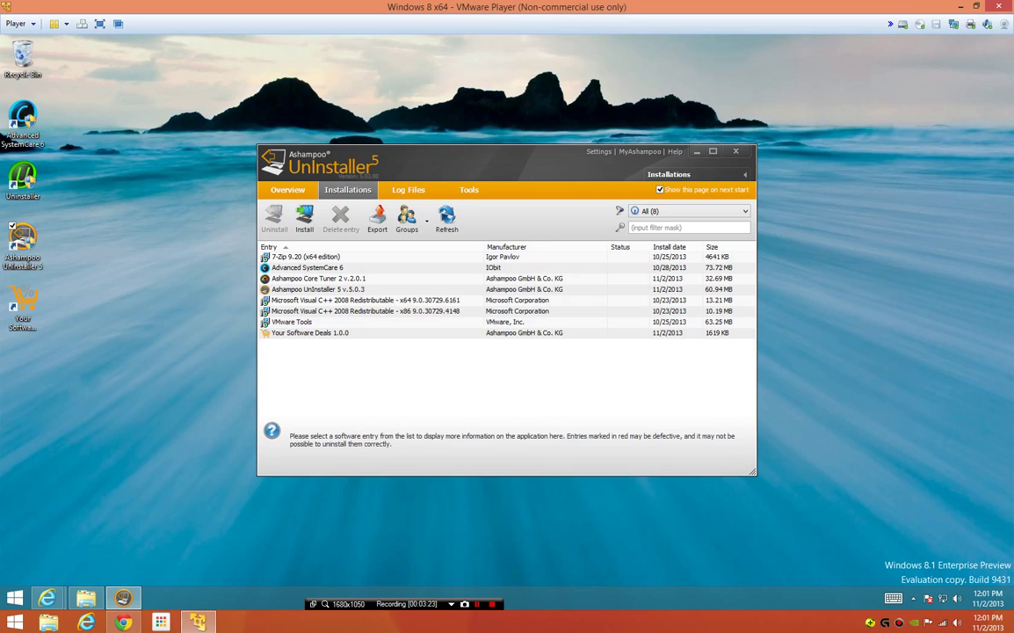
Uninstall Your Software Deals 1.0.0 with the silent original uninstaller and leftover scan, and delete its desktop shortcut.
click(310, 333)
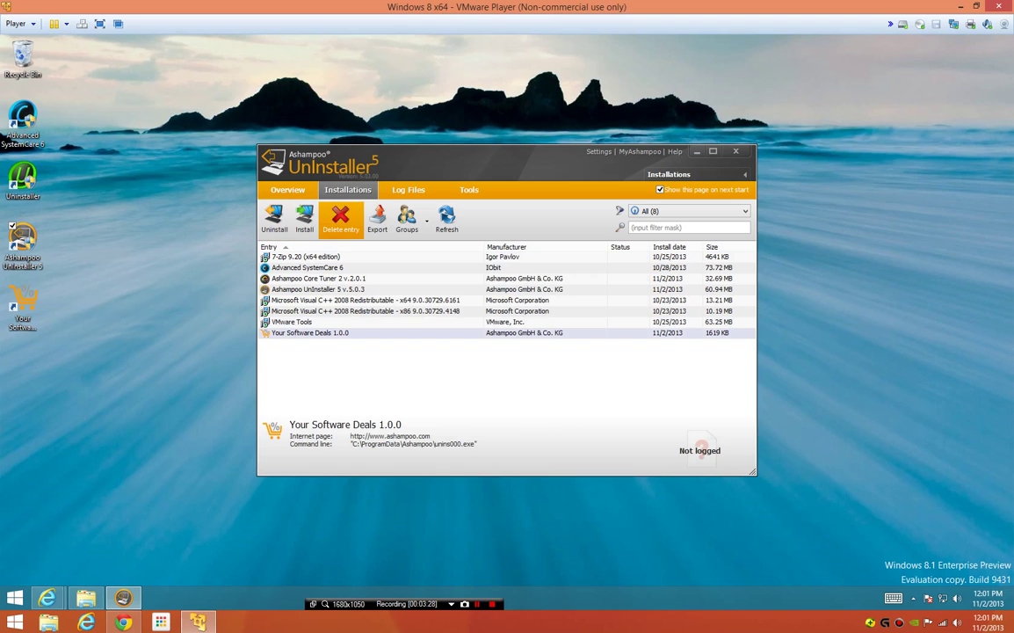
click(273, 218)
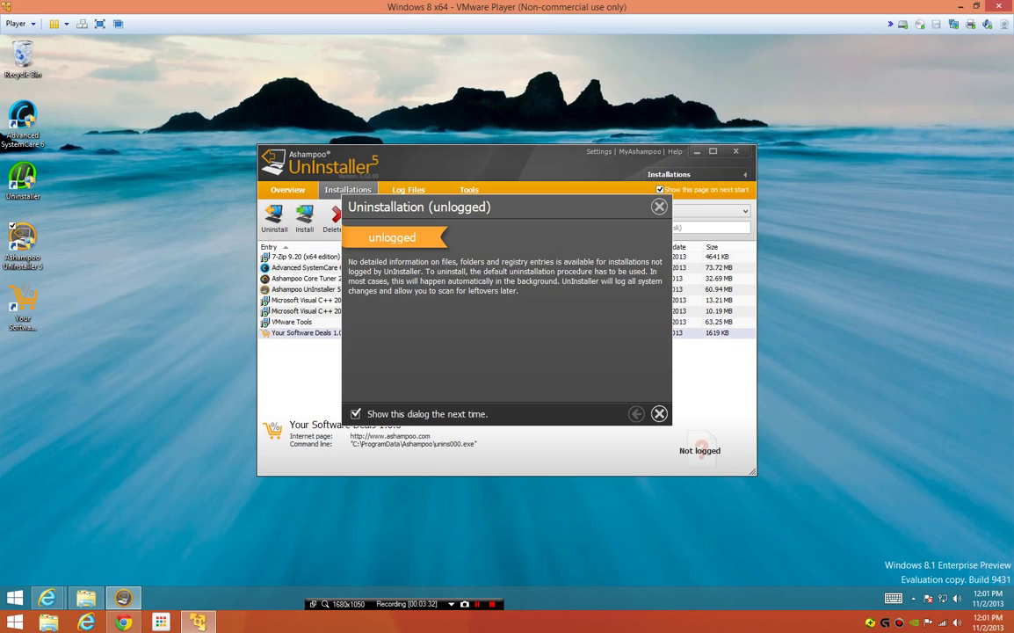
click(659, 414)
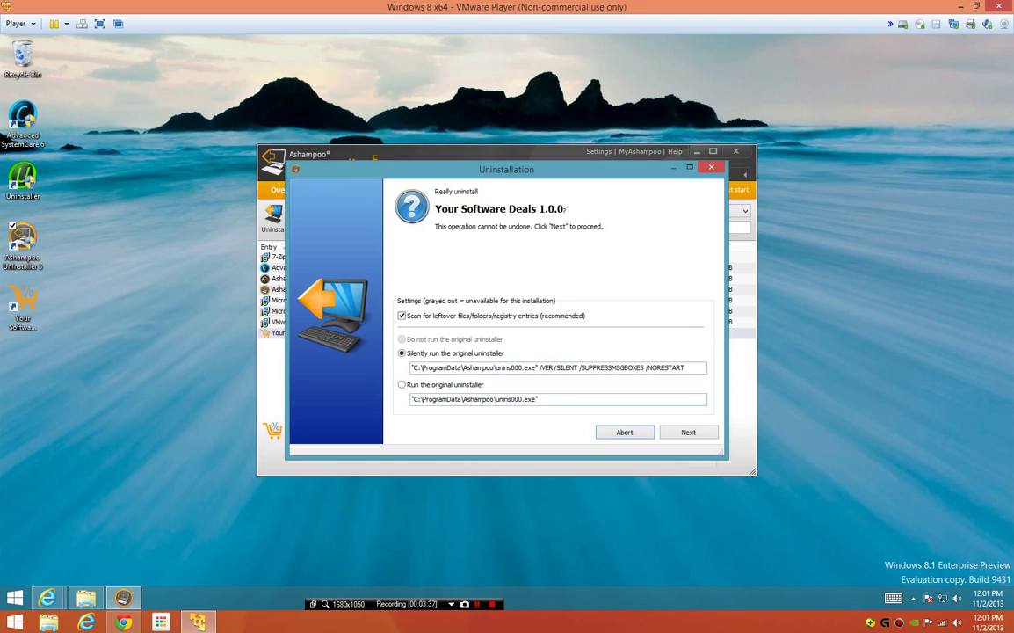
click(689, 432)
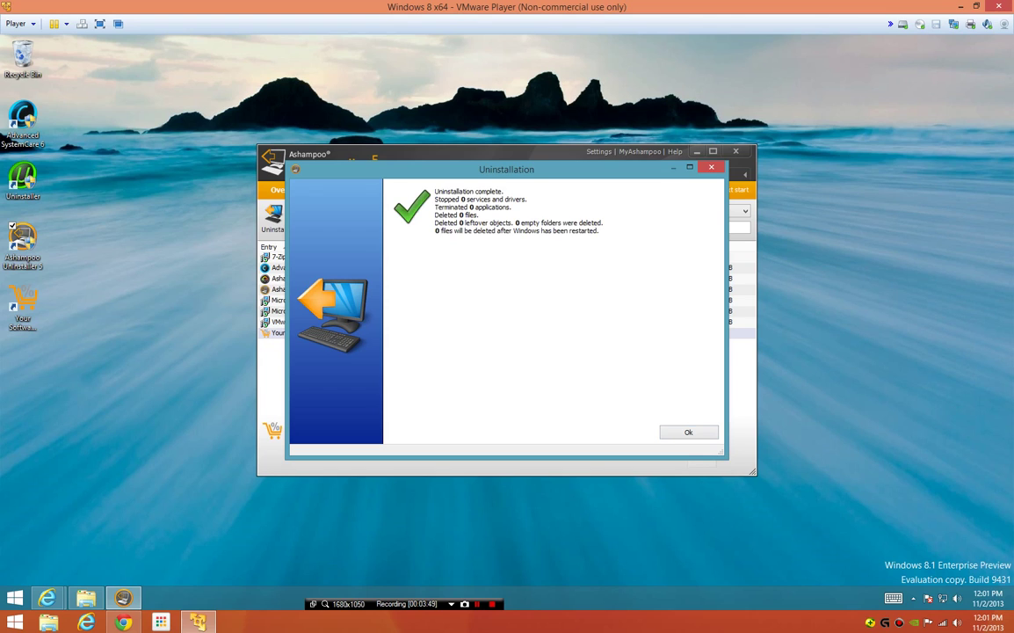
key(Return)
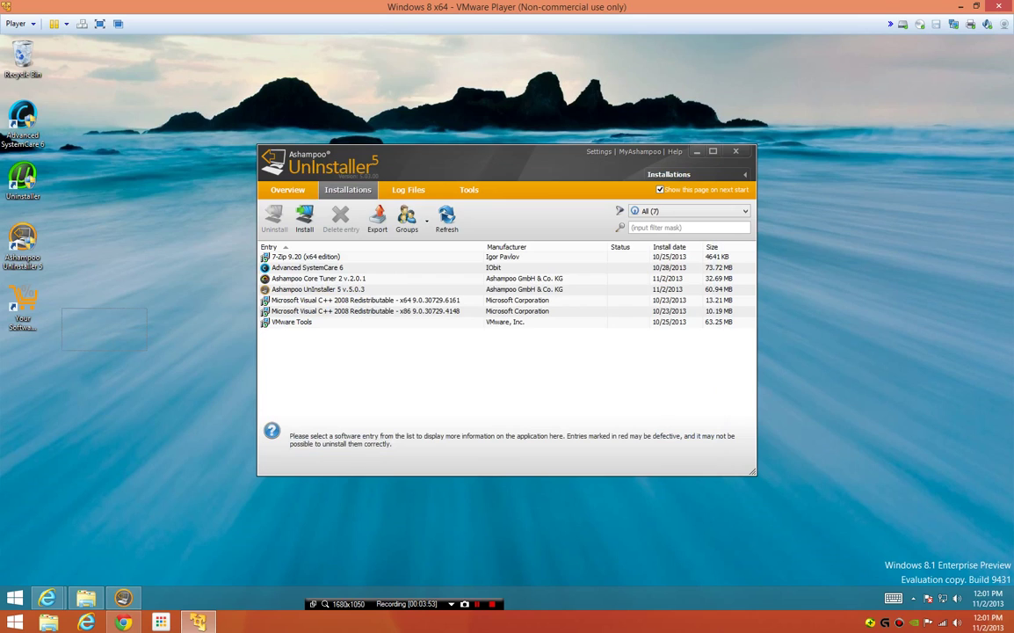
click(23, 305)
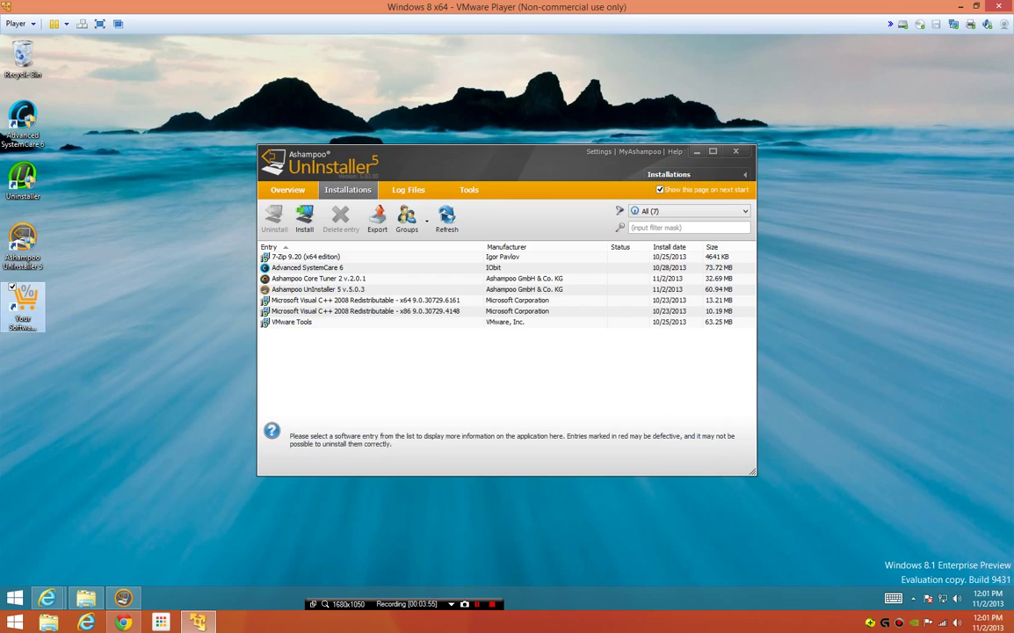
key(Delete)
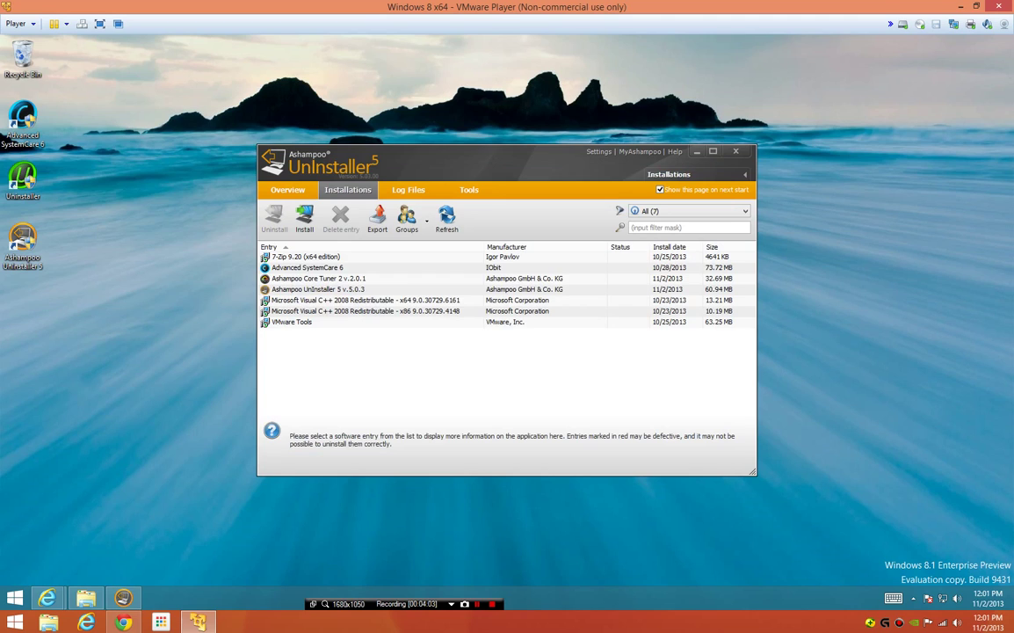
click(318, 289)
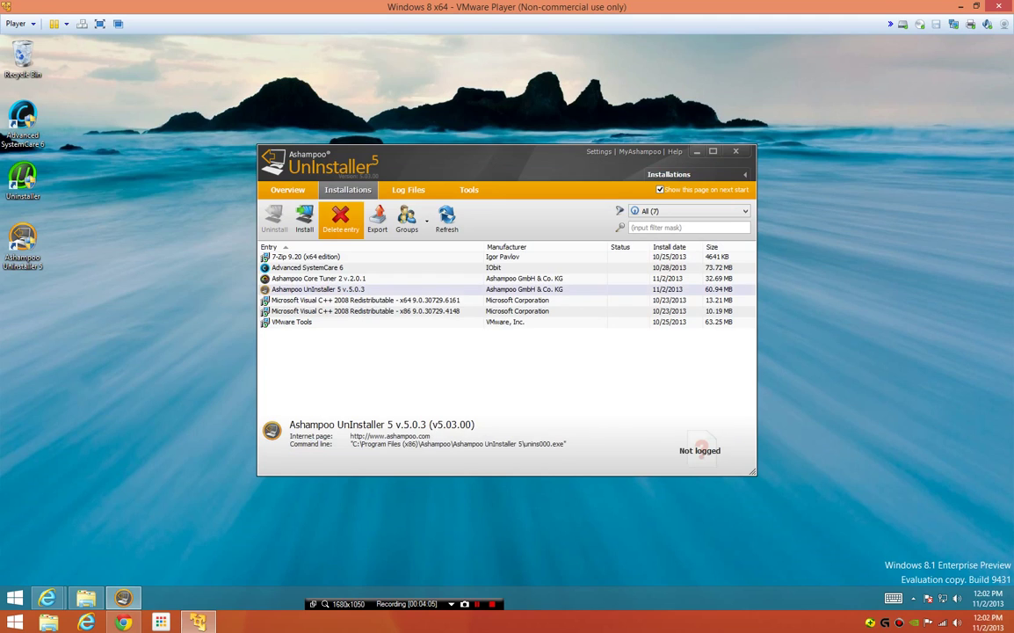
click(319, 279)
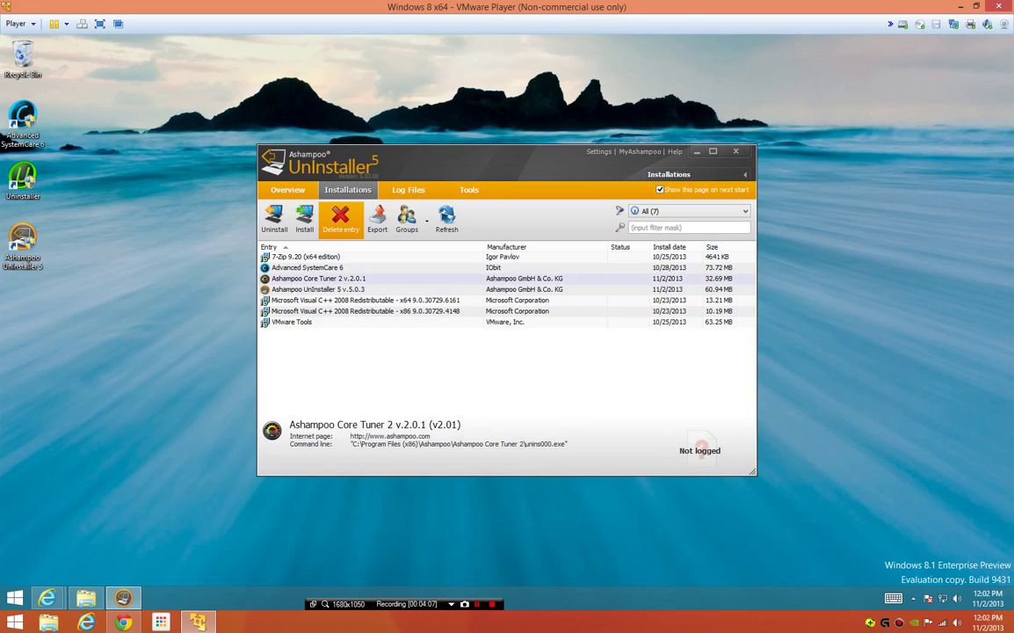
click(274, 218)
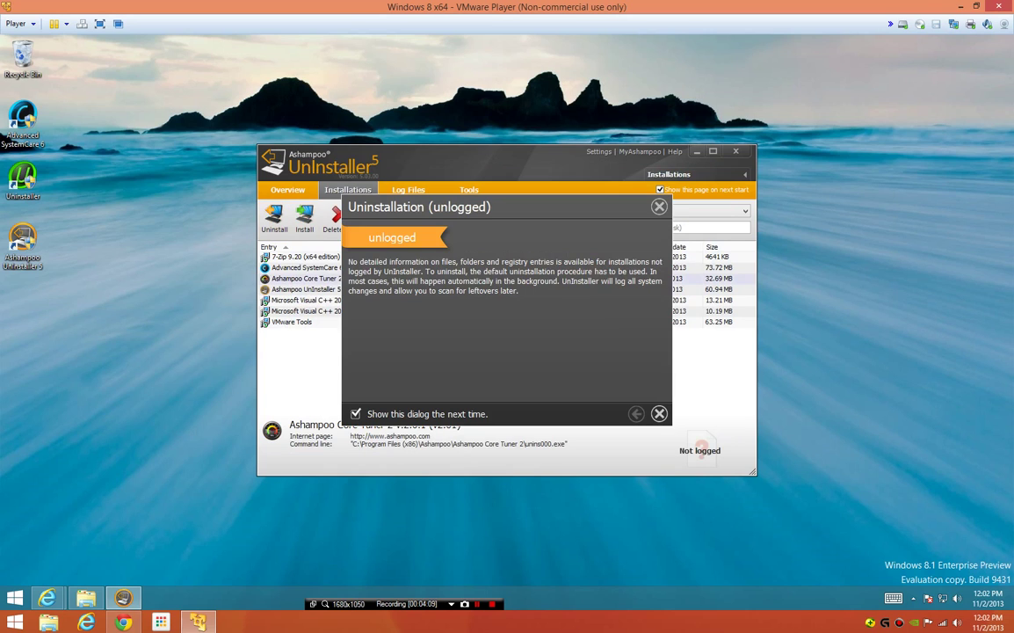
click(659, 413)
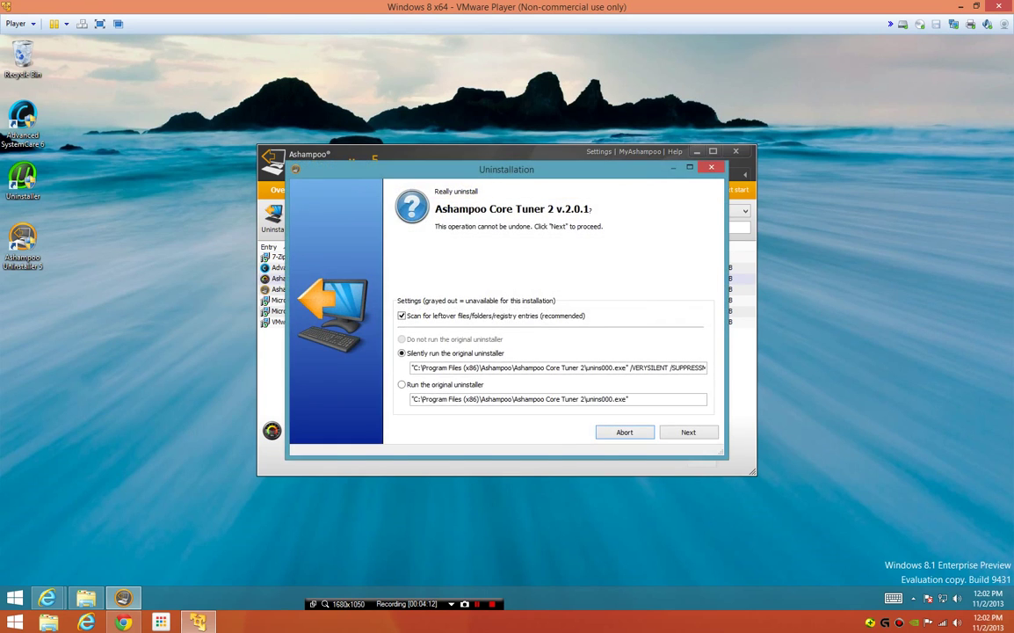
click(625, 432)
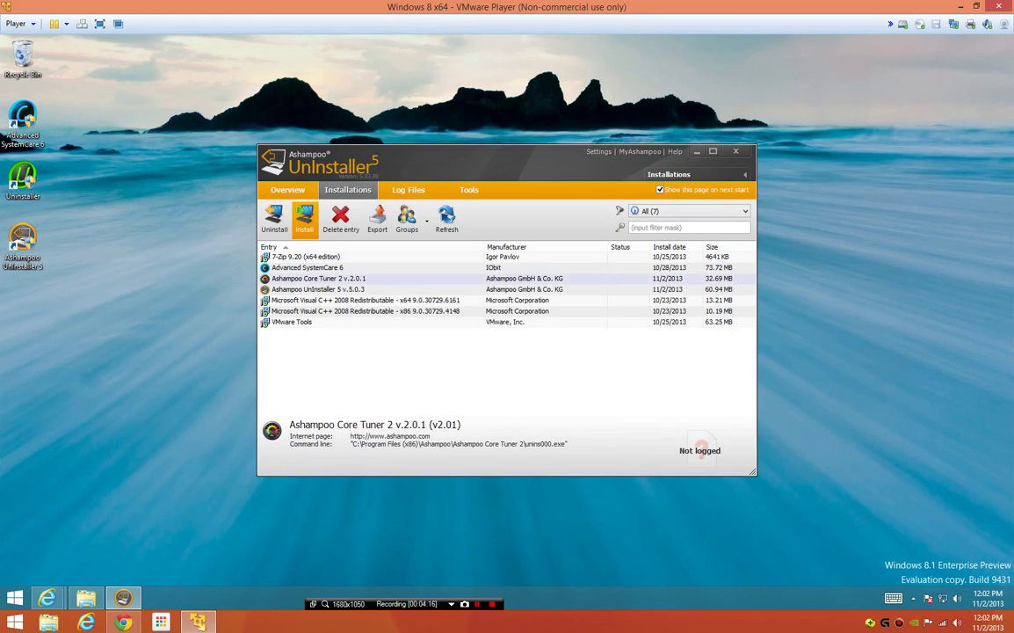
Uninstall Ashampoo Core Tuner 2 v.2.0.1 with the silent original uninstaller and the leftover scan, and close the completed uninstallation.
click(274, 218)
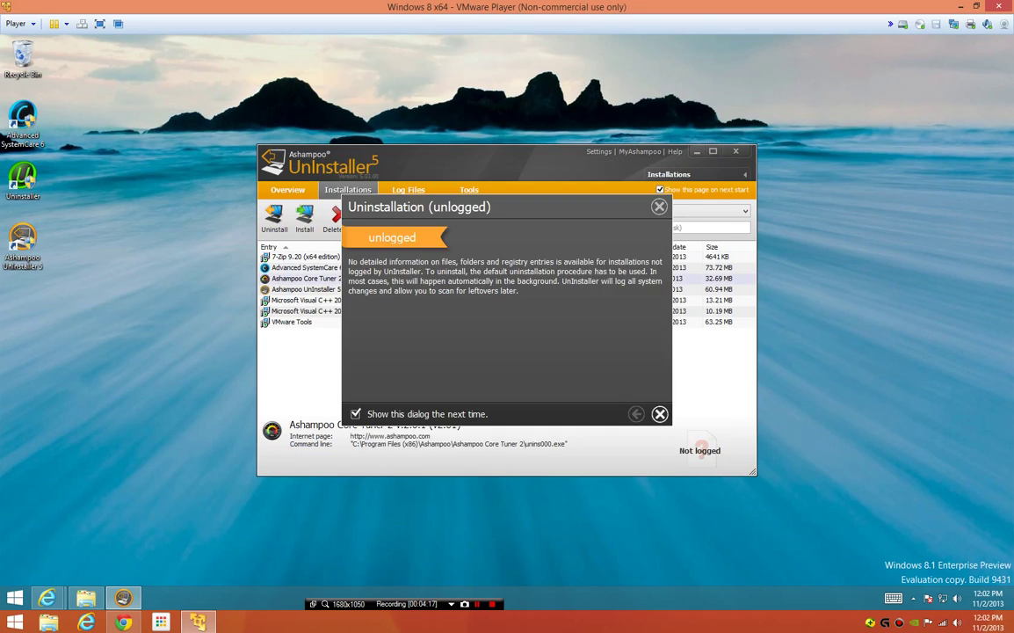
click(659, 413)
click(689, 432)
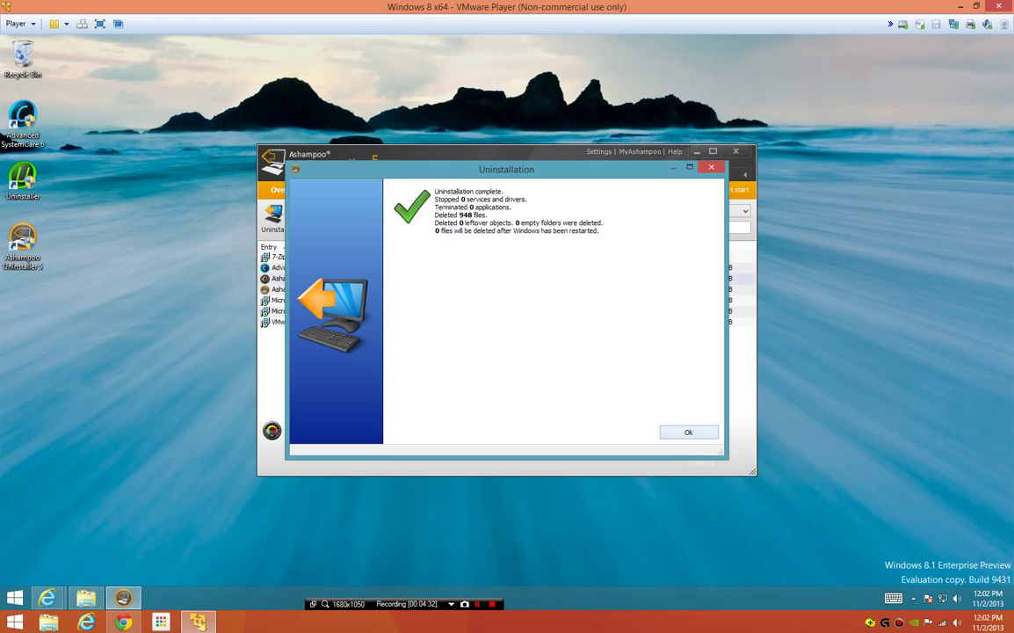
click(688, 432)
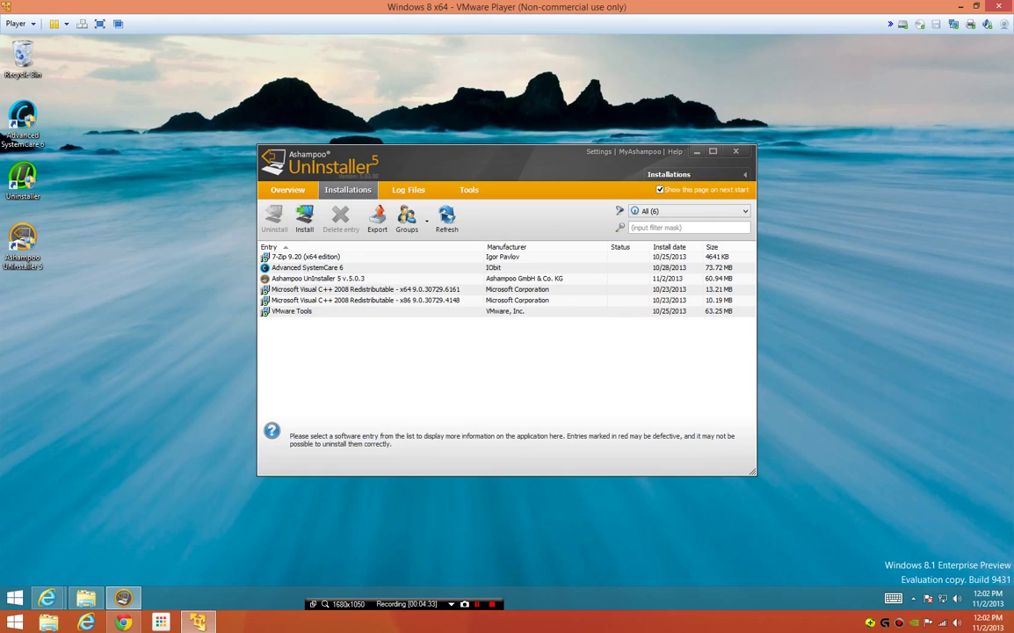
Check the log files page for logged installations, and return to the overview.
click(408, 190)
click(348, 190)
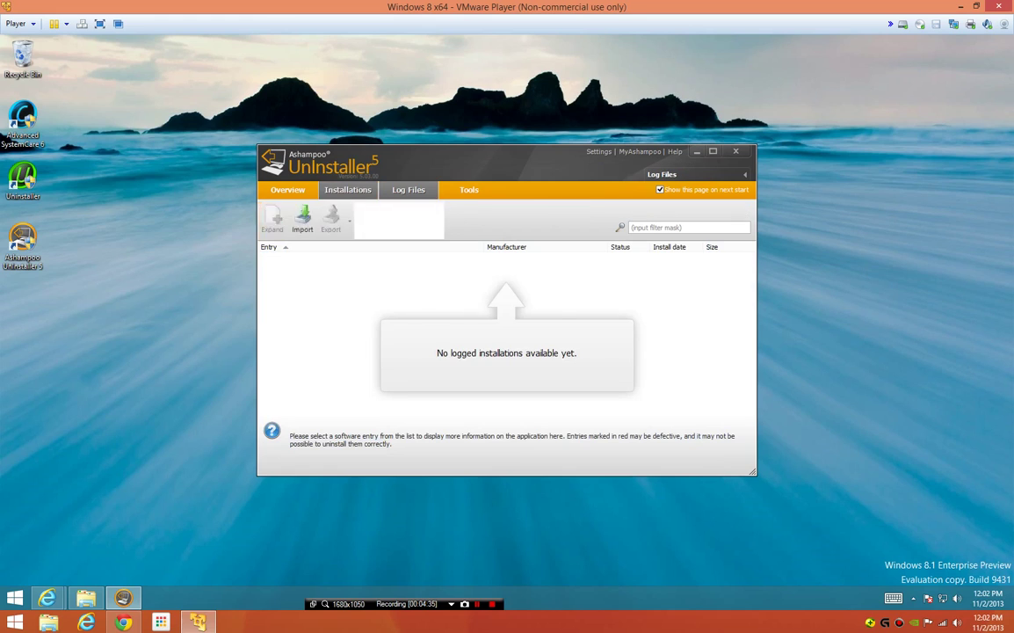
click(289, 190)
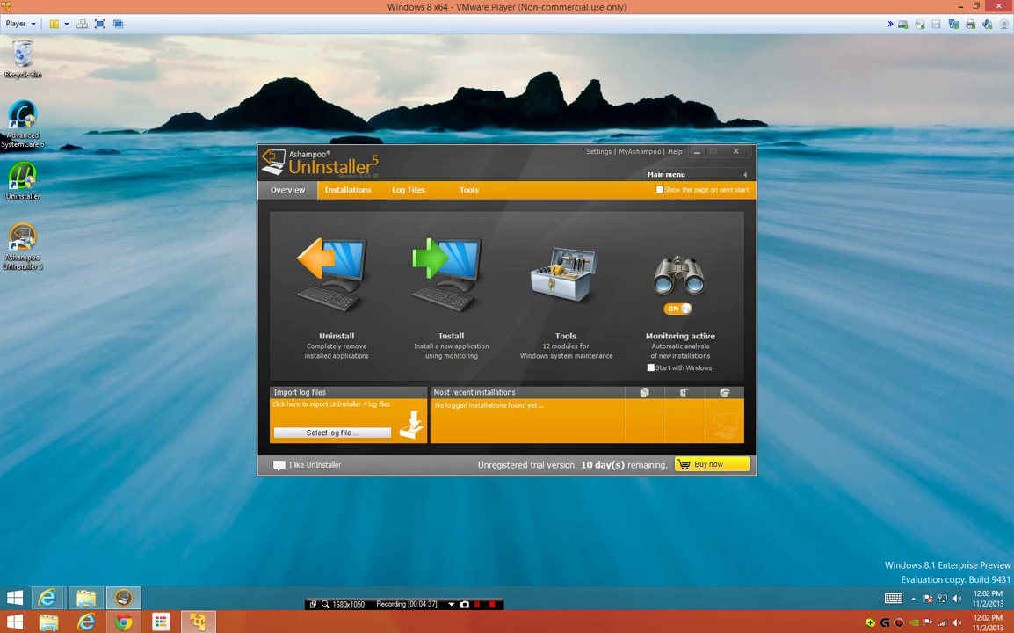